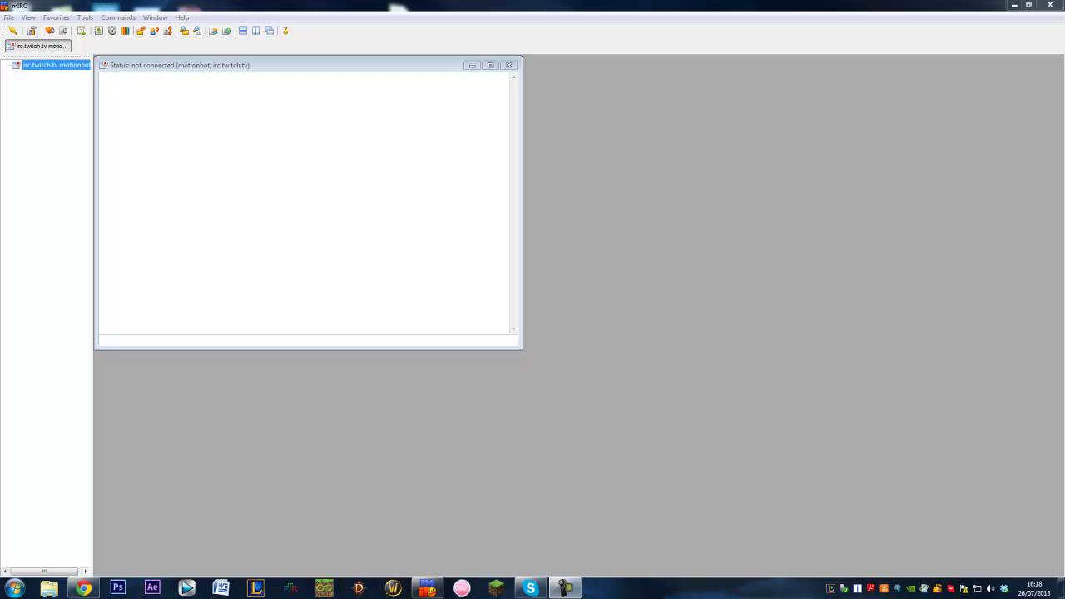
pyautogui.click(11, 18)
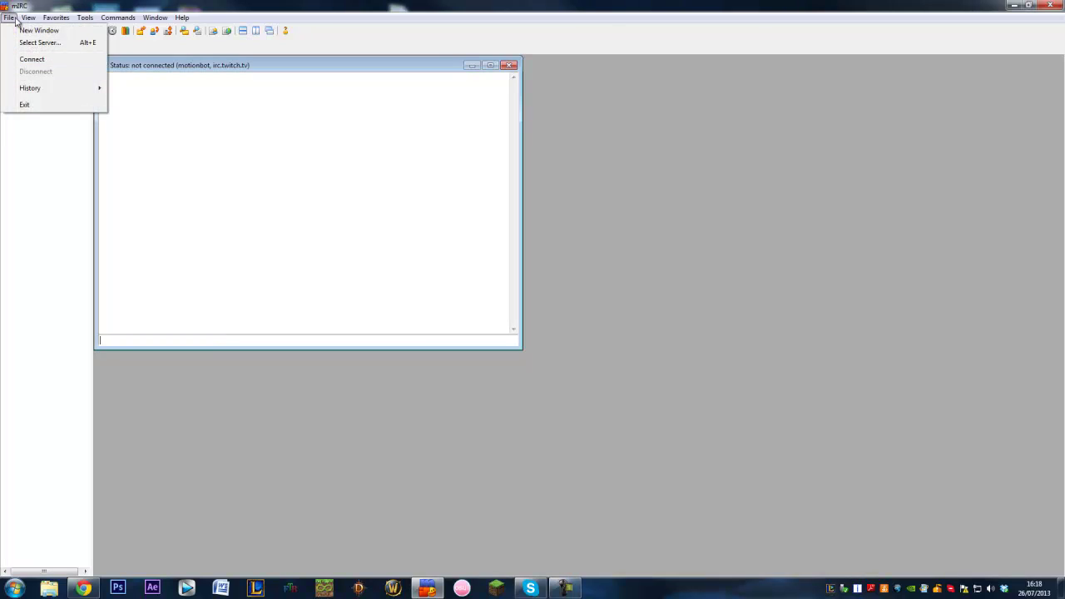
pyautogui.click(40, 42)
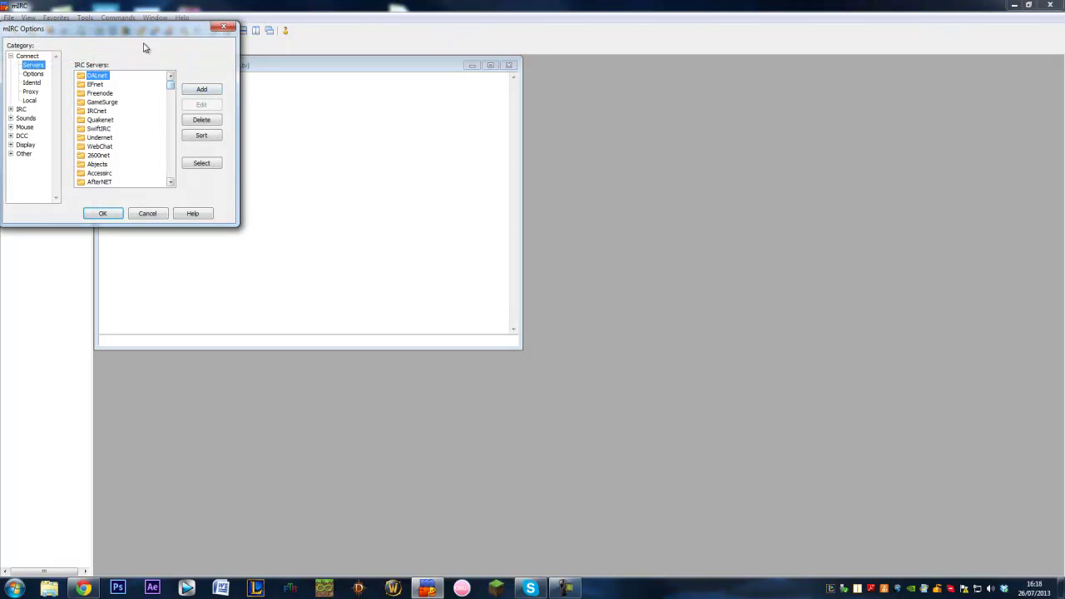
pyautogui.click(207, 92)
pyautogui.click(160, 94)
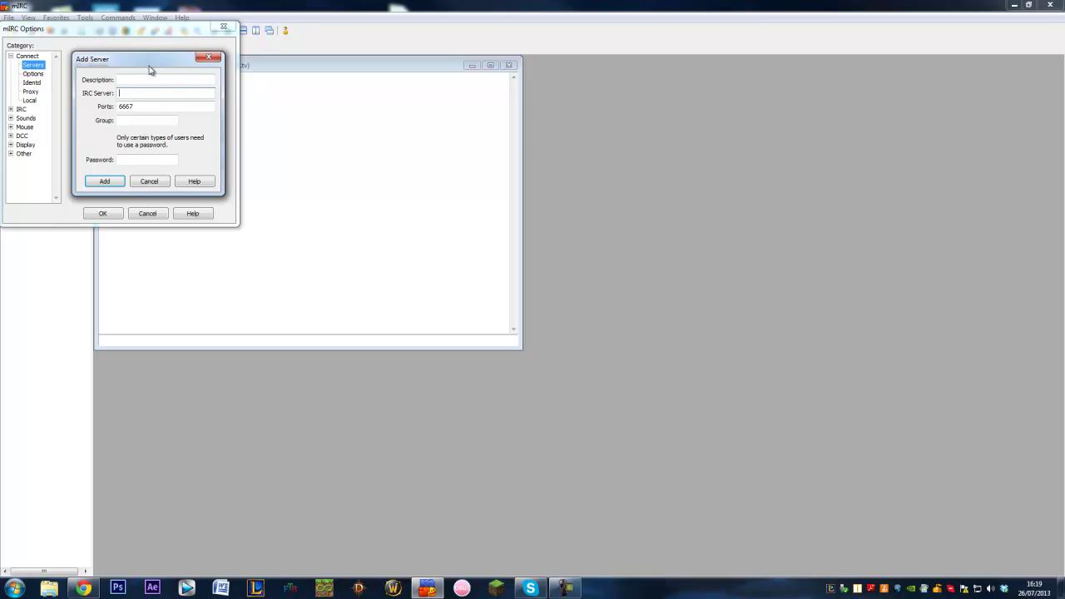
pyautogui.click(208, 57)
pyautogui.click(223, 30)
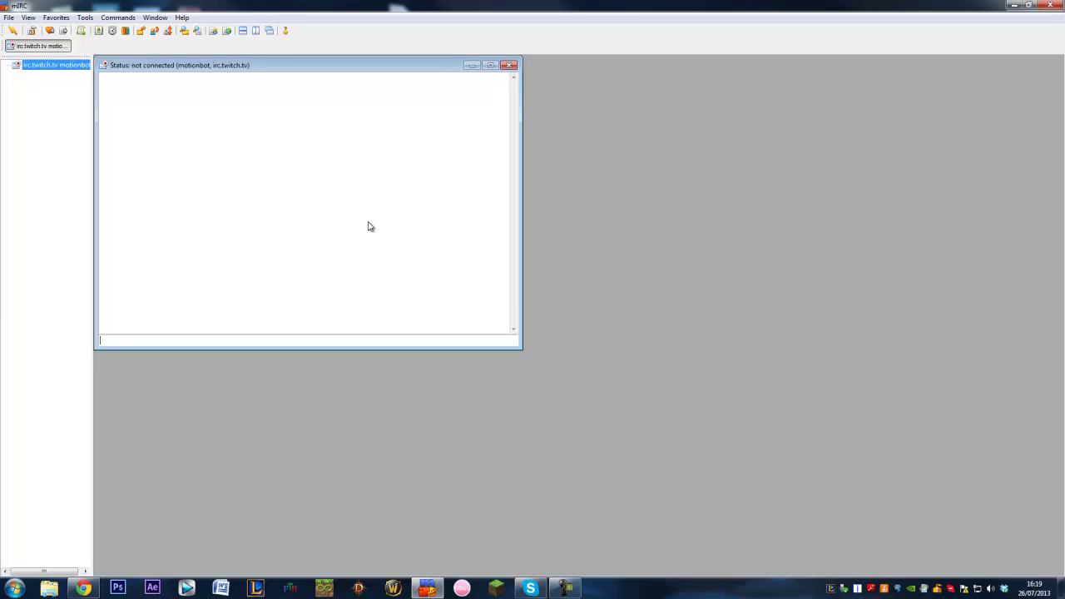
# Step: Add an IRC server described as MotionBot with address irc.twitch.tv, port 6667 and the account password
pyautogui.click(9, 18)
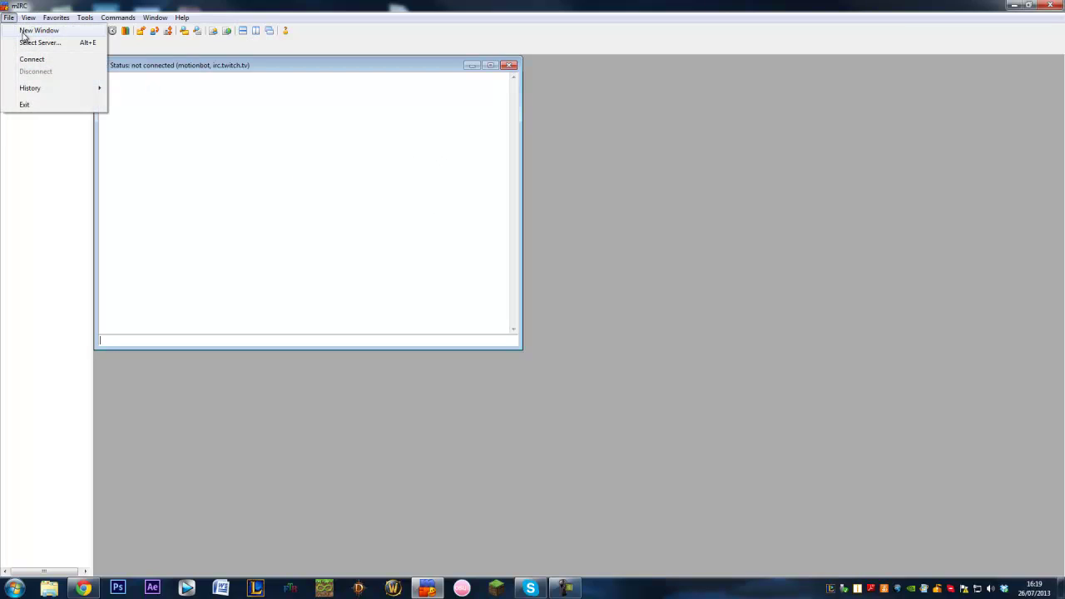
pyautogui.click(25, 41)
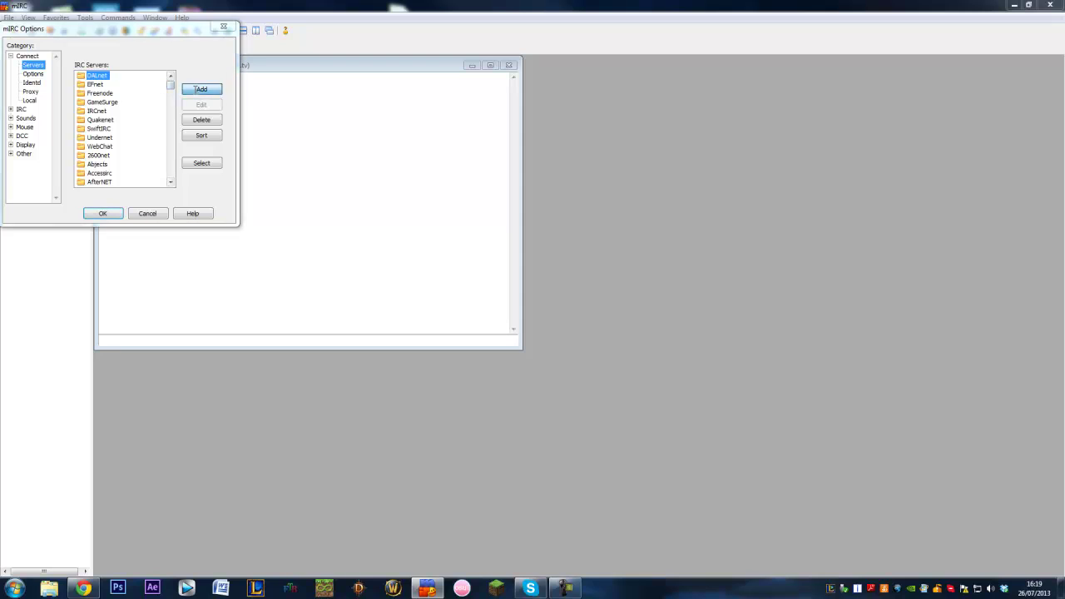
pyautogui.click(199, 89)
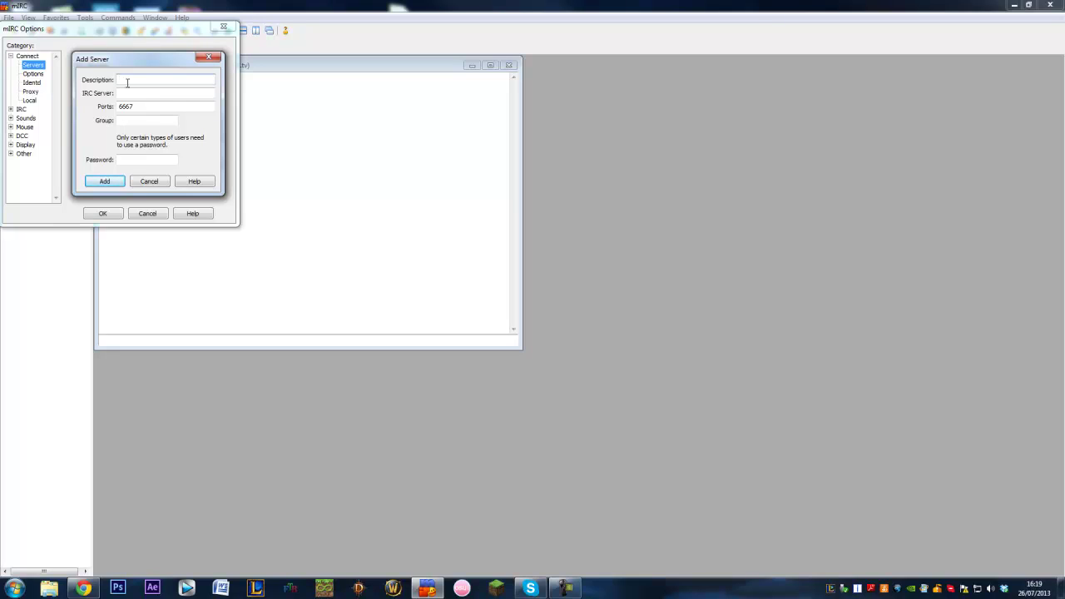
pyautogui.write('MotionBot')
pyautogui.press('Tab')
pyautogui.write('irc.twitch.tv')
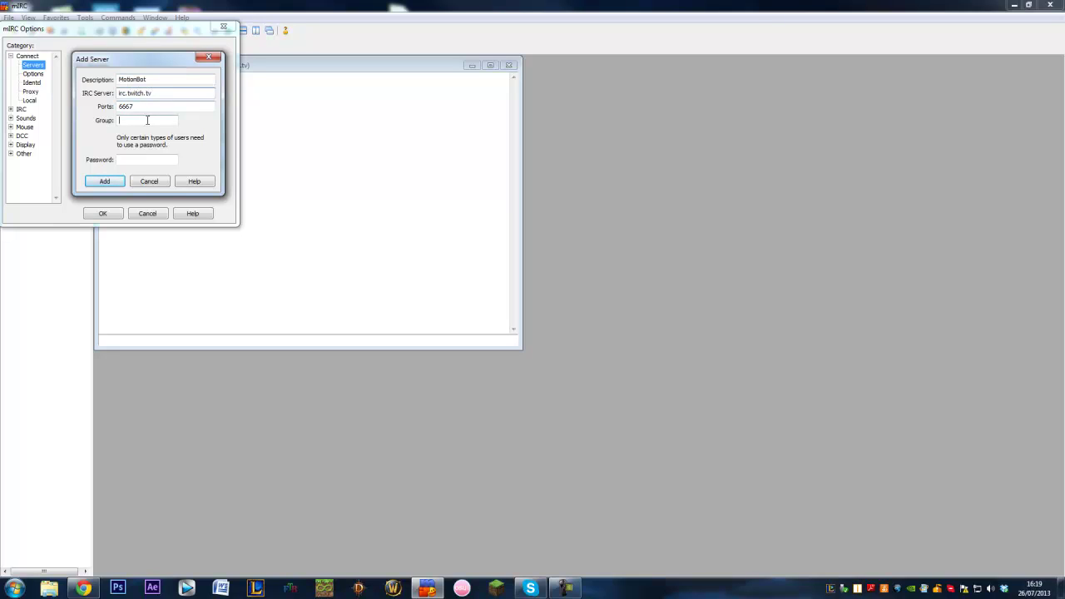
pyautogui.click(128, 158)
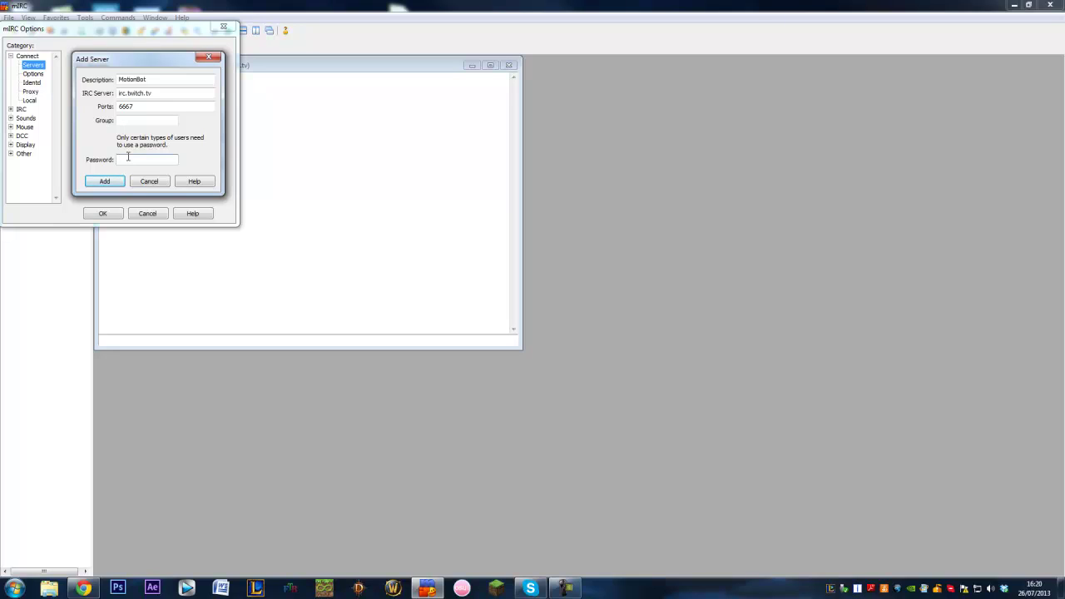
pyautogui.write('•••••••••••')
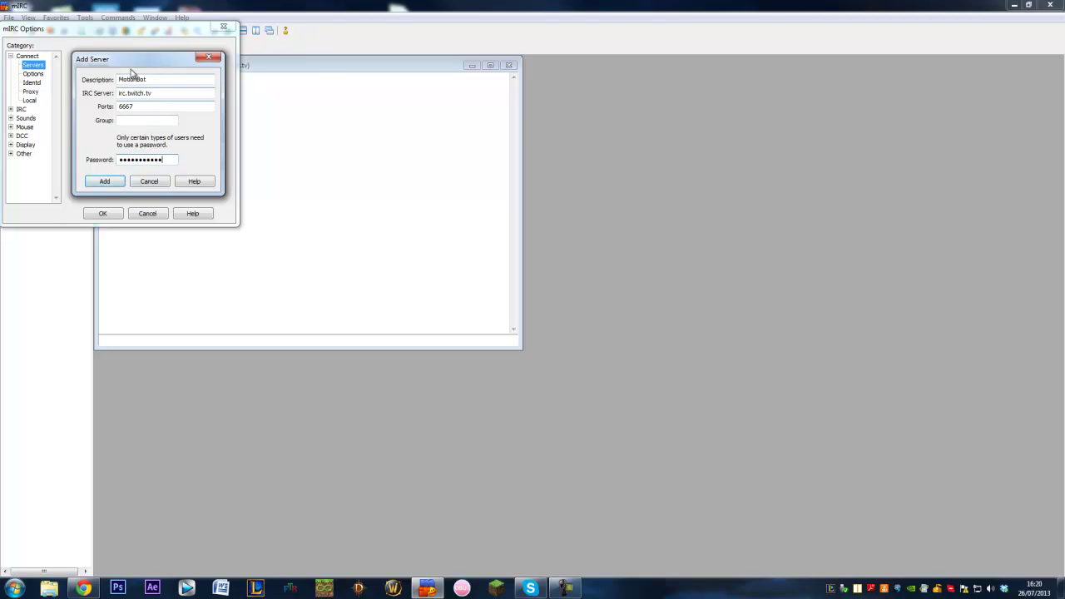
pyautogui.click(116, 181)
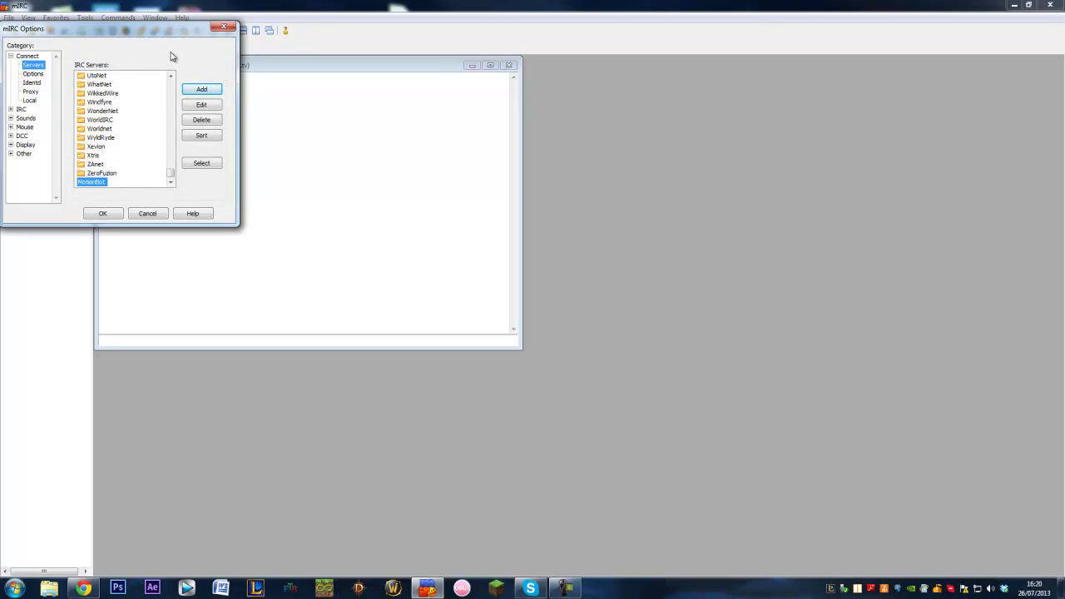
# Step: Select the MotionBot entry at the end of the IRC server list as the server to use
pyautogui.click(84, 181)
pyautogui.scroll(10, 114, 133)
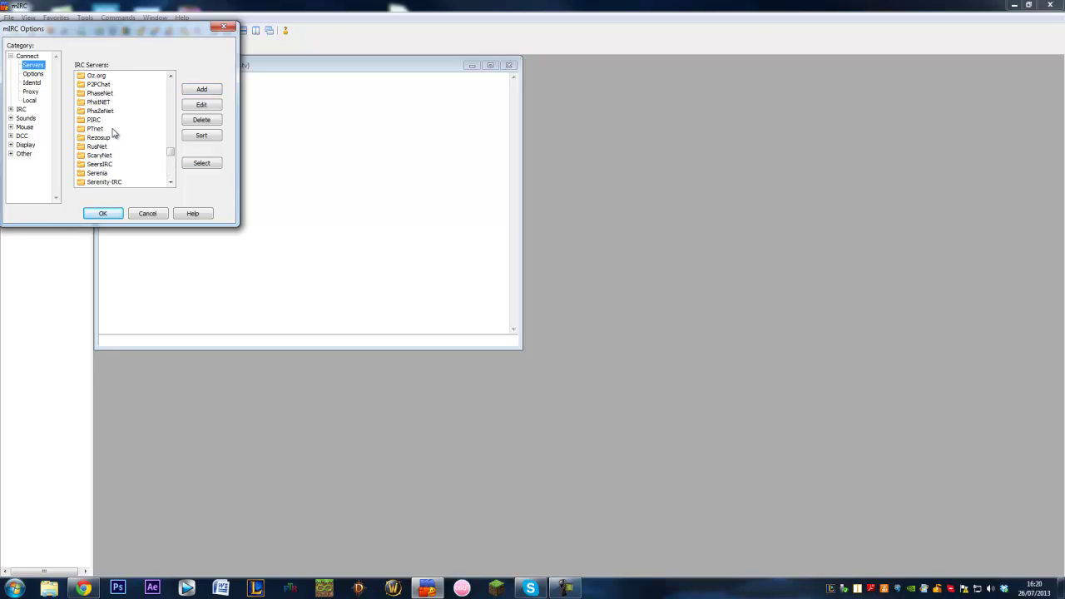
pyautogui.scroll(12, 114, 133)
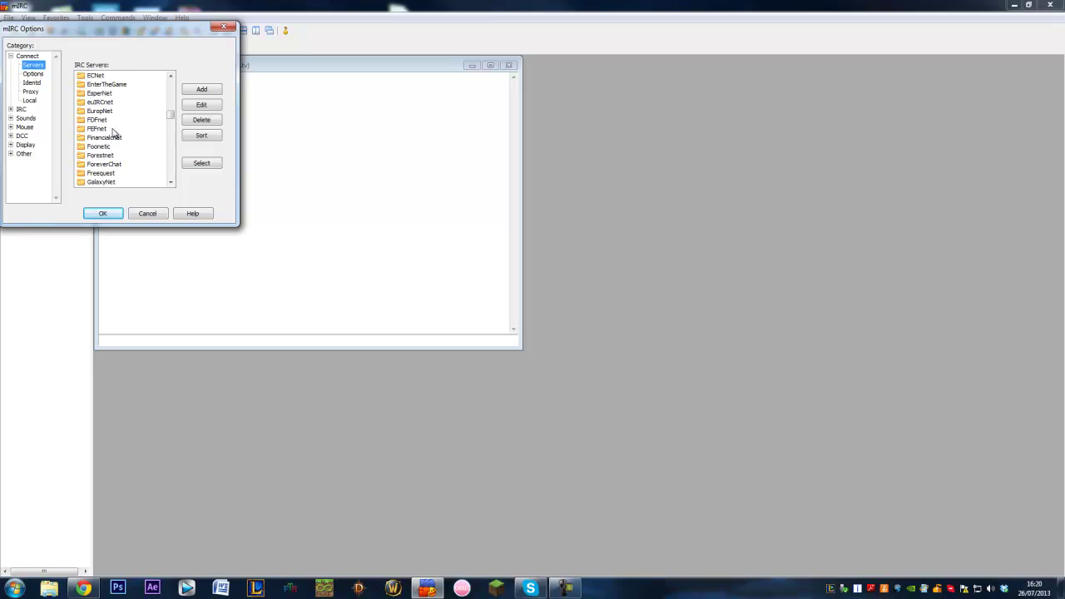
pyautogui.moveTo(170, 118); pyautogui.dragTo(178, 190)
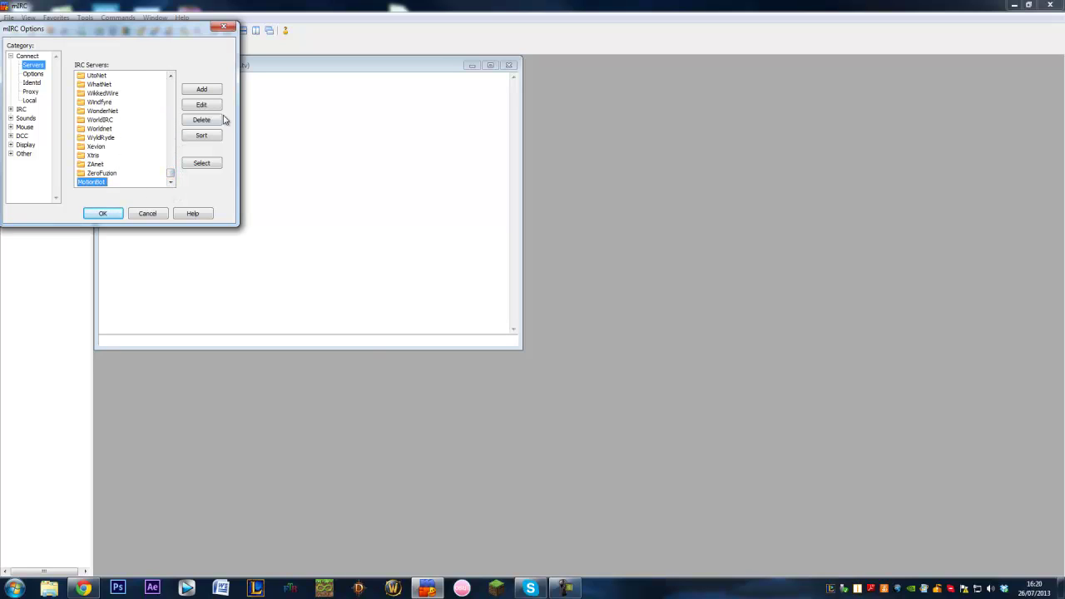
pyautogui.click(217, 162)
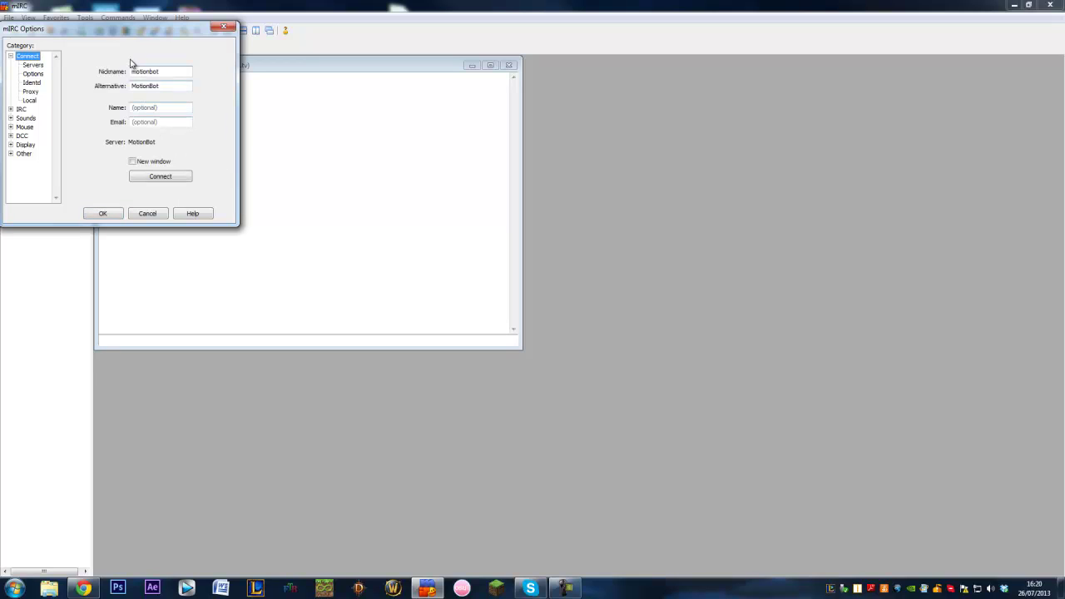
# Step: Set the nickname to MotionBot, enable the new window option and connect to the MotionBot server
pyautogui.doubleClick(154, 71)
pyautogui.write('MotionBot')
pyautogui.click(142, 120)
pyautogui.click(132, 161)
pyautogui.click(154, 175)
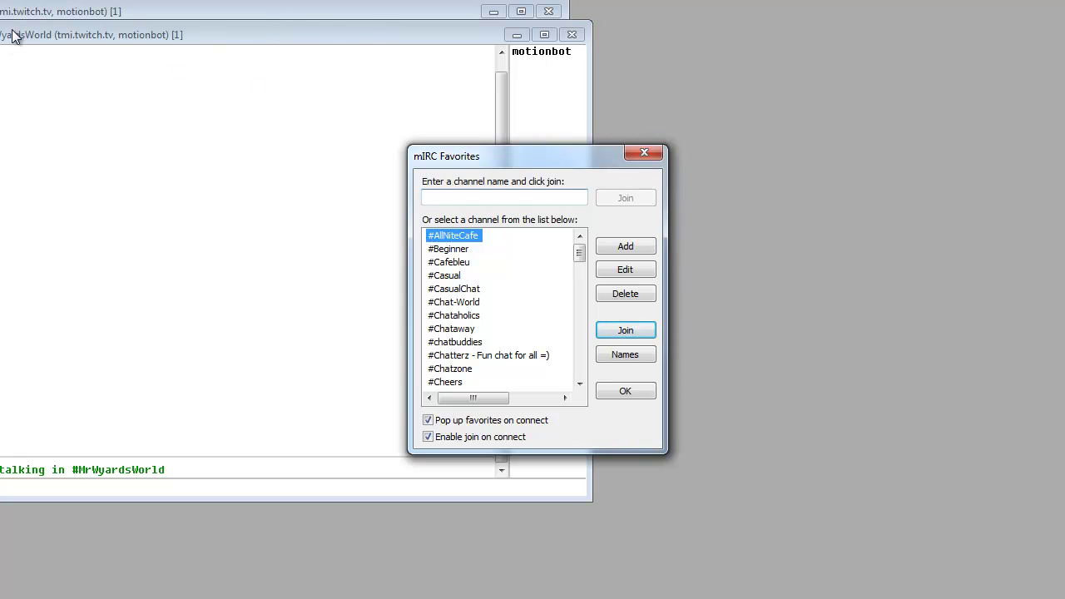
# Step: Close the channel favorites dialog and the #MrWyardsWorld and #CronTV channel windows
pyautogui.scroll(-2, 581, 254)
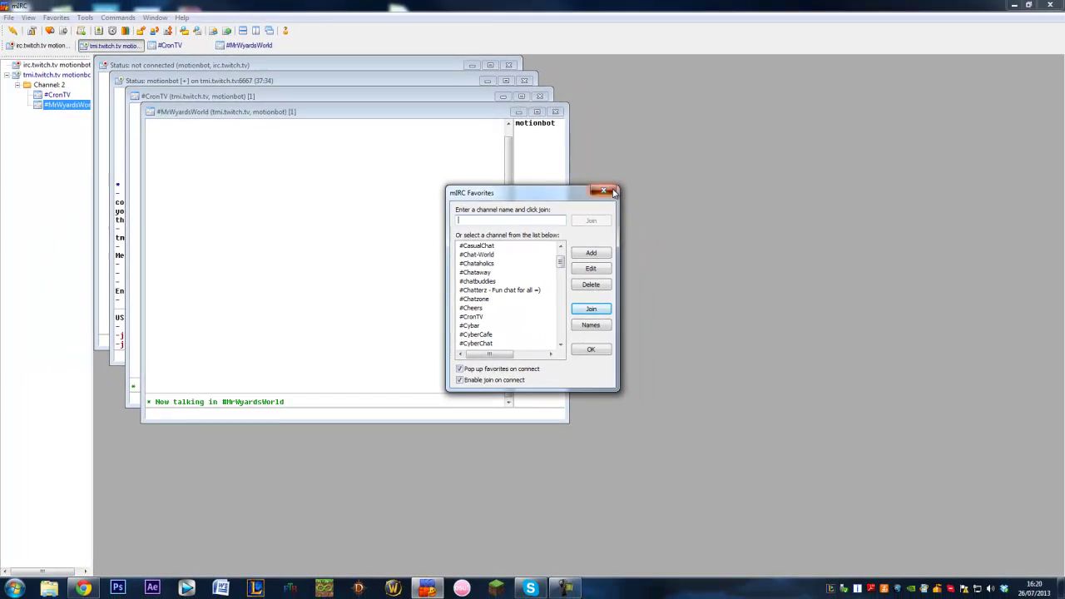
pyautogui.click(612, 192)
pyautogui.click(556, 112)
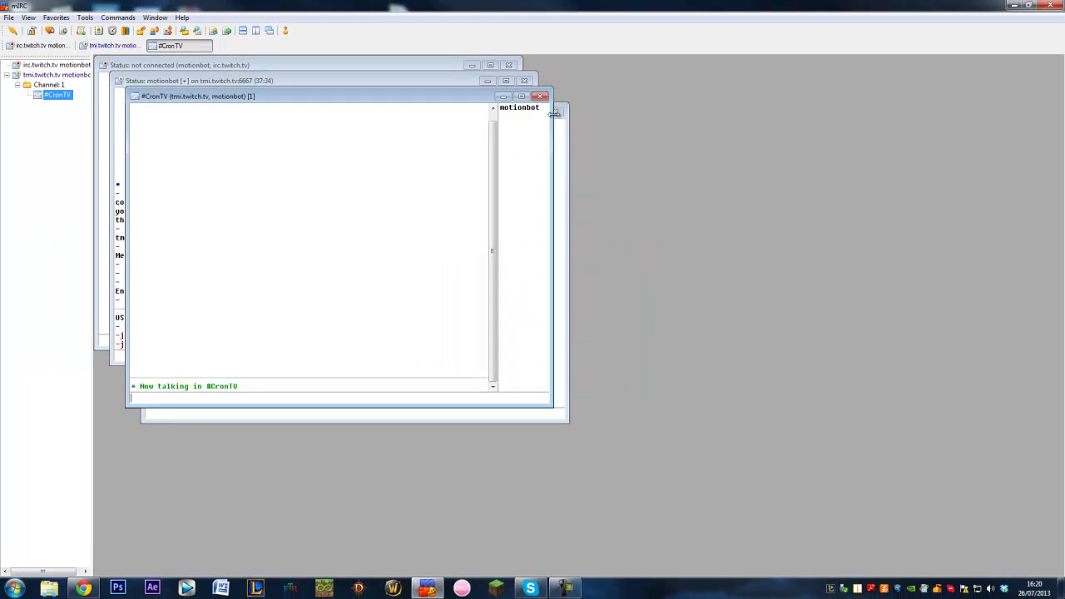
pyautogui.click(539, 98)
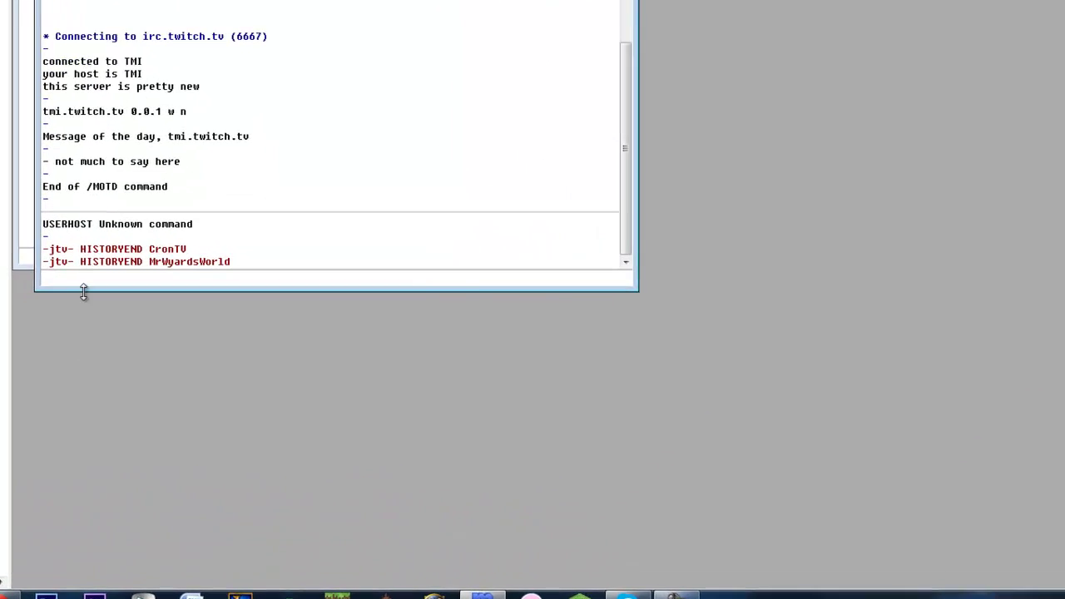
# Step: Join the #crontv channel with the /join command in the server's status window
pyautogui.write('/joi')
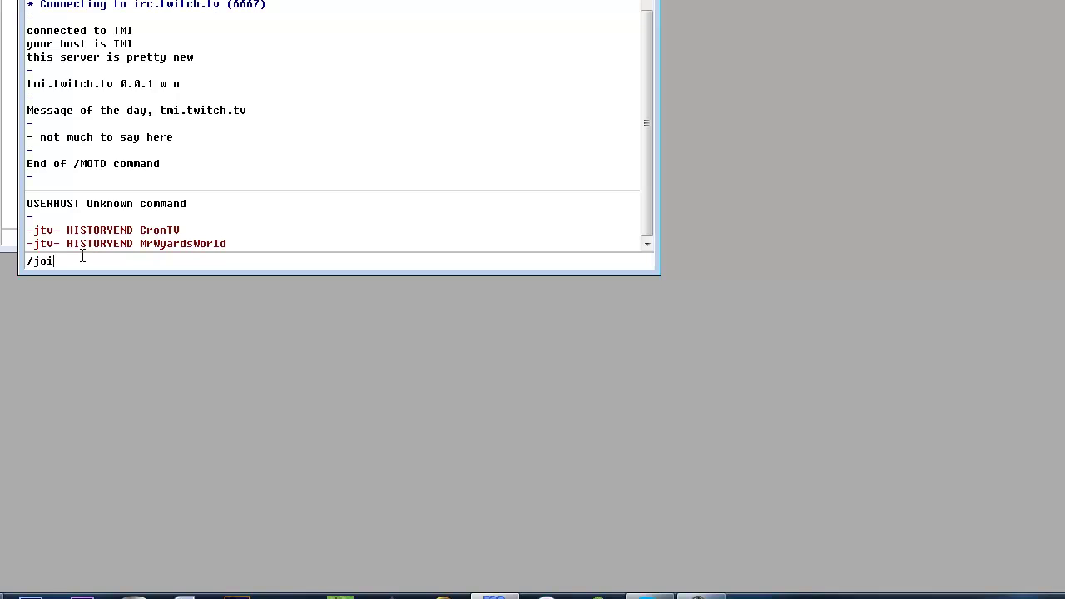
pyautogui.write('n #crontv')
pyautogui.press('Return')
# Step: Join #craftingmotion with the /join command and move both channel windows beside the status window
pyautogui.click(82, 256)
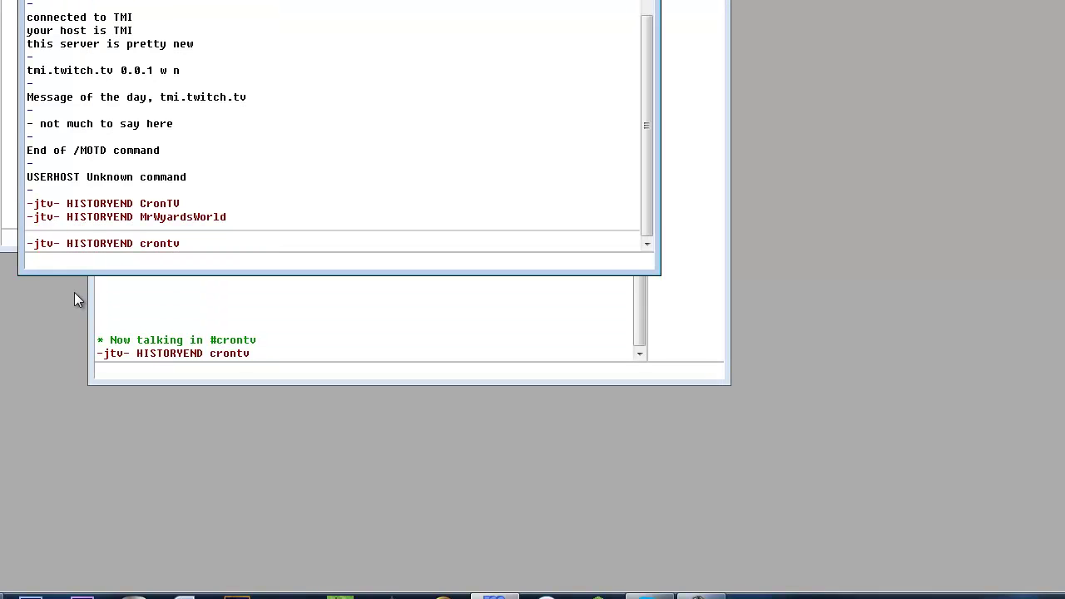
pyautogui.write('/join #craftingmotion')
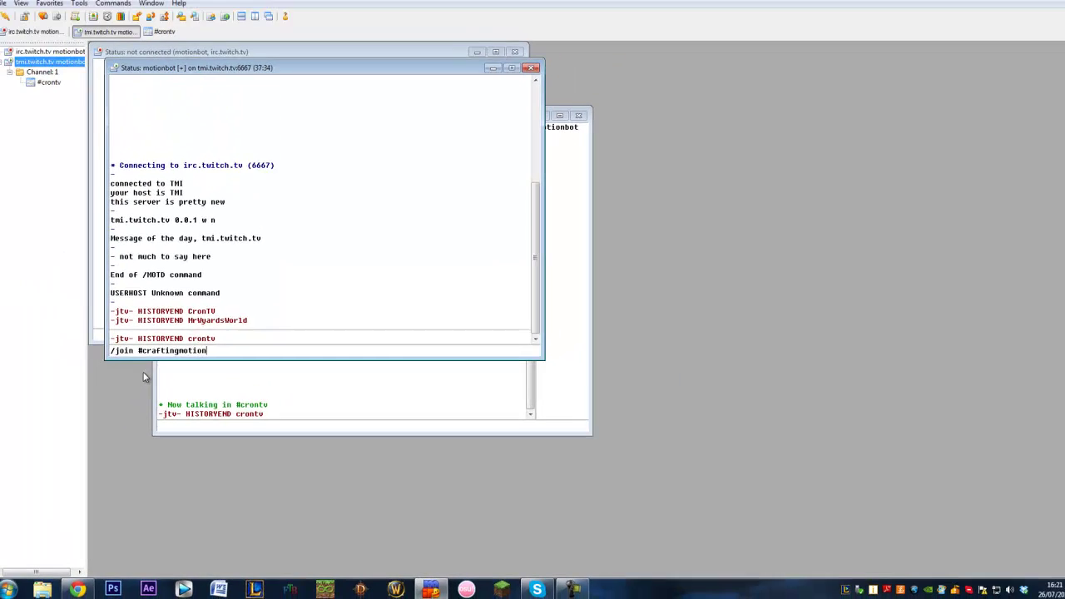
pyautogui.press('Return')
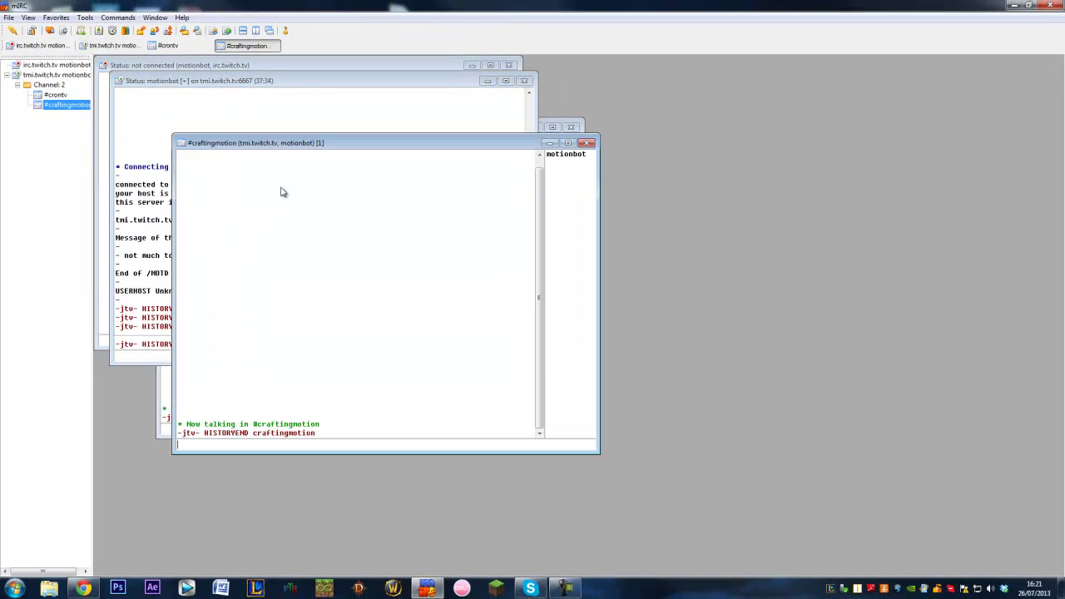
pyautogui.moveTo(363, 147); pyautogui.dragTo(695, 142)
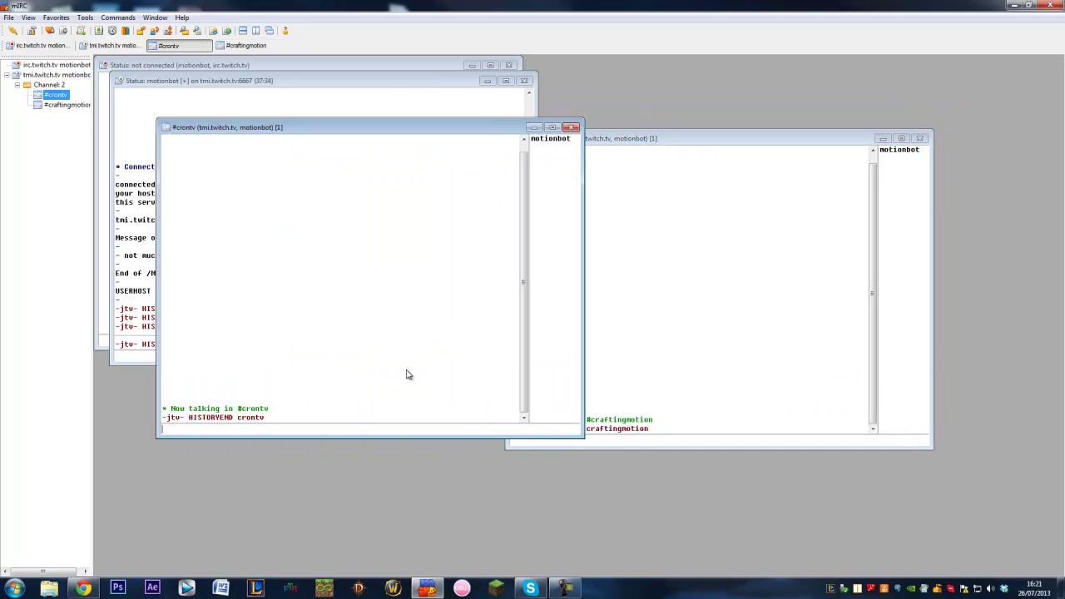
pyautogui.moveTo(489, 129); pyautogui.dragTo(835, 140)
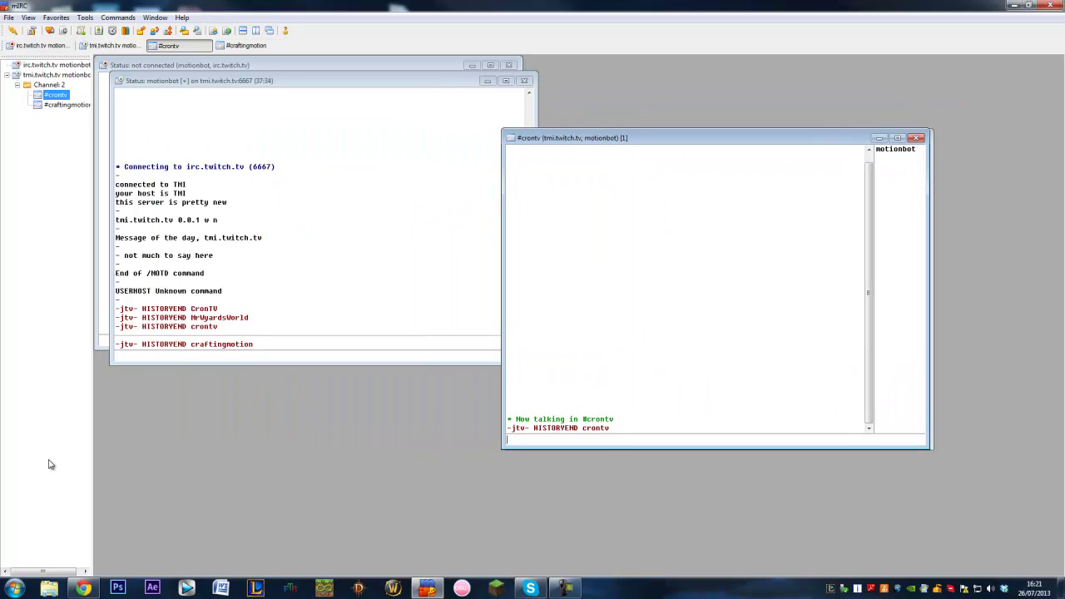
# Step: Switch to Chrome and open twitch.tv/crontv in a new tab
pyautogui.click(83, 589)
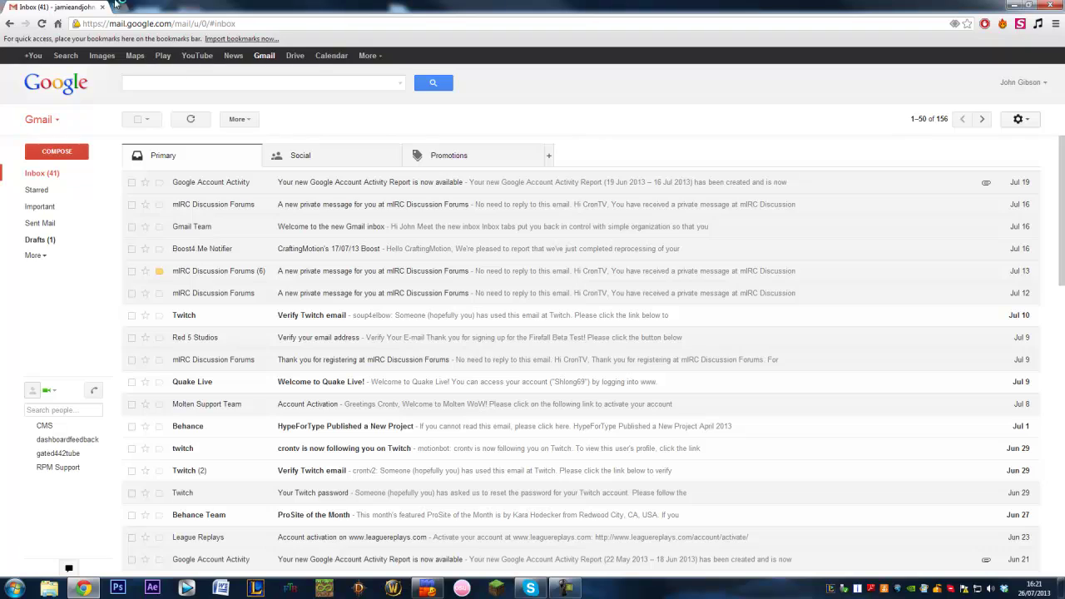
pyautogui.click(117, 7)
pyautogui.write('t')
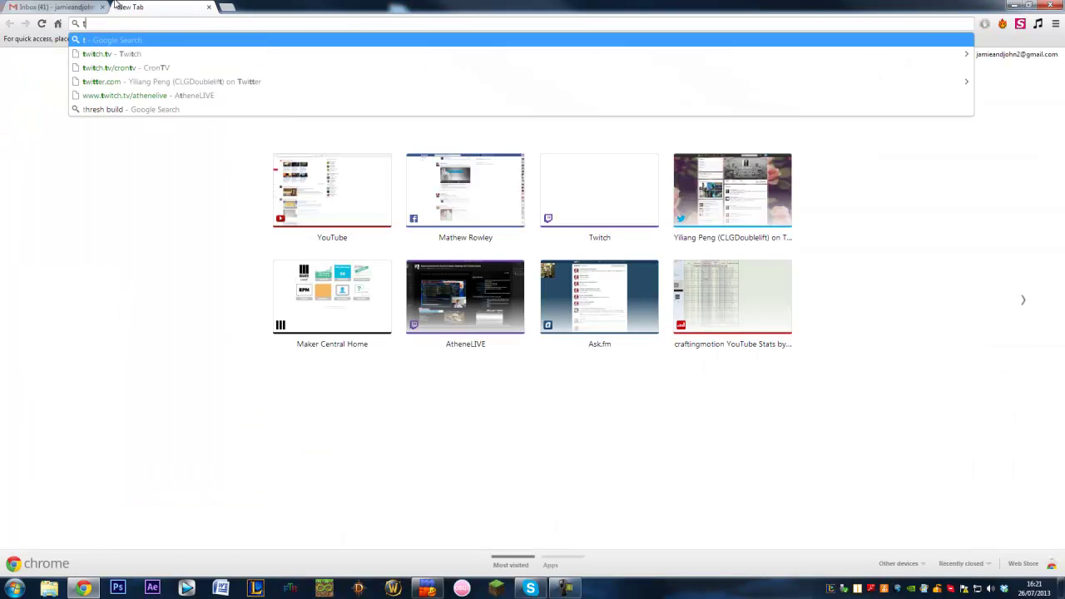
pyautogui.write('witch.tv/cront')
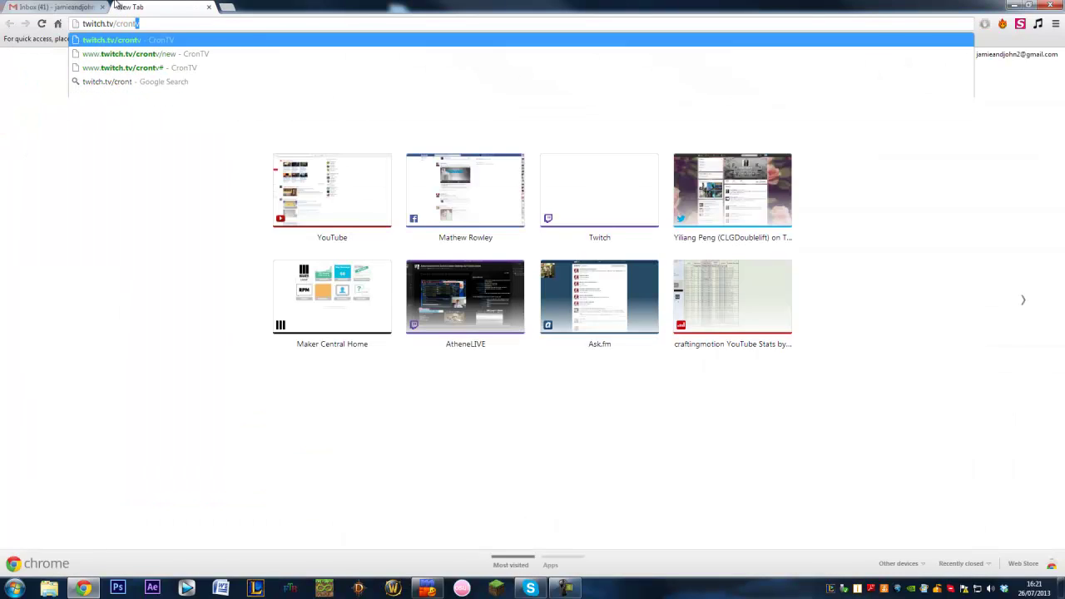
pyautogui.press('Return')
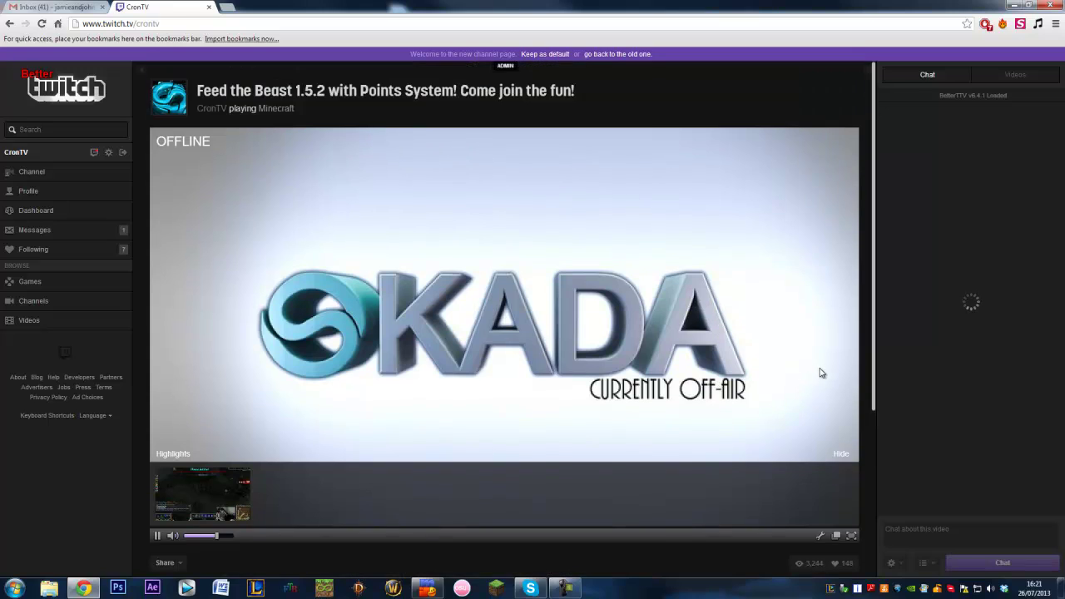
# Step: Send "hi" in the Twitch channel's chat and switch back to mIRC to check the #crontv window
pyautogui.click(924, 531)
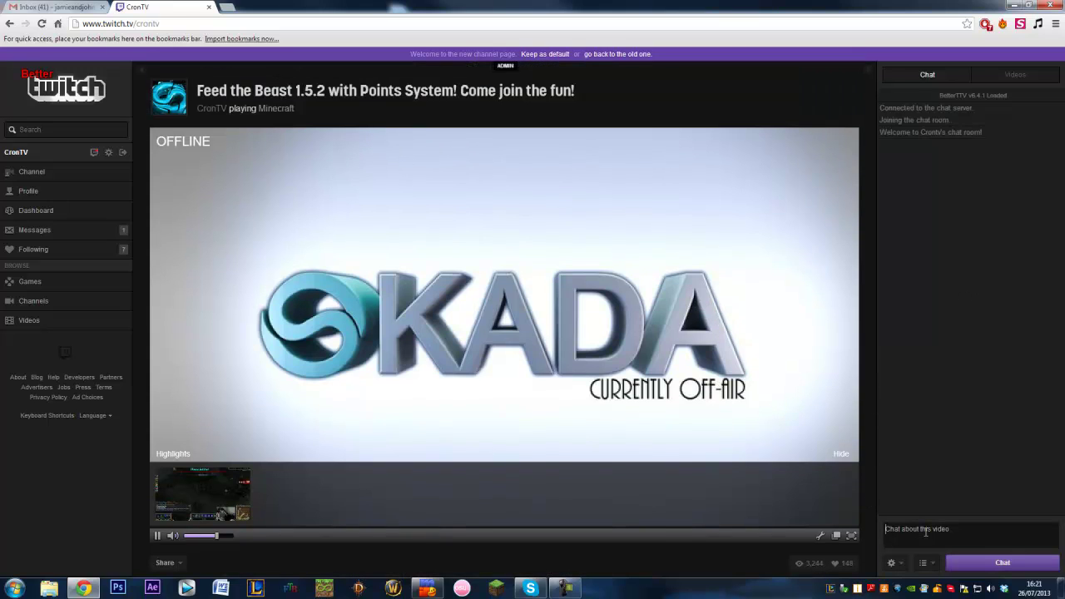
pyautogui.write('hi')
pyautogui.press('Return')
pyautogui.click(427, 587)
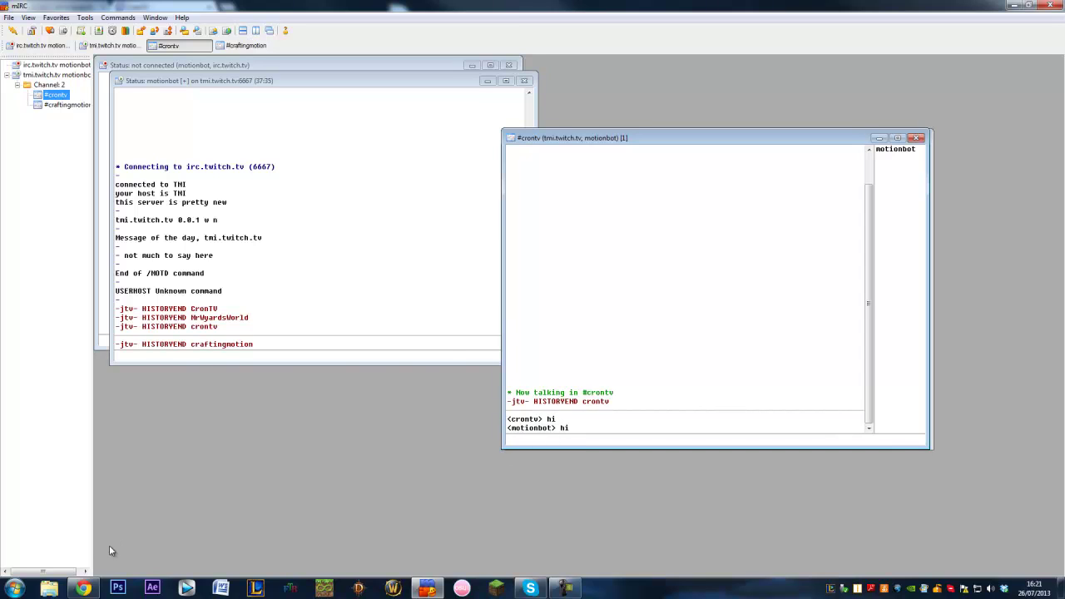
# Step: Open Motionbot's user card in the Twitch chat in Chrome, apply its last moderation action and return to mIRC
pyautogui.click(84, 588)
pyautogui.click(920, 158)
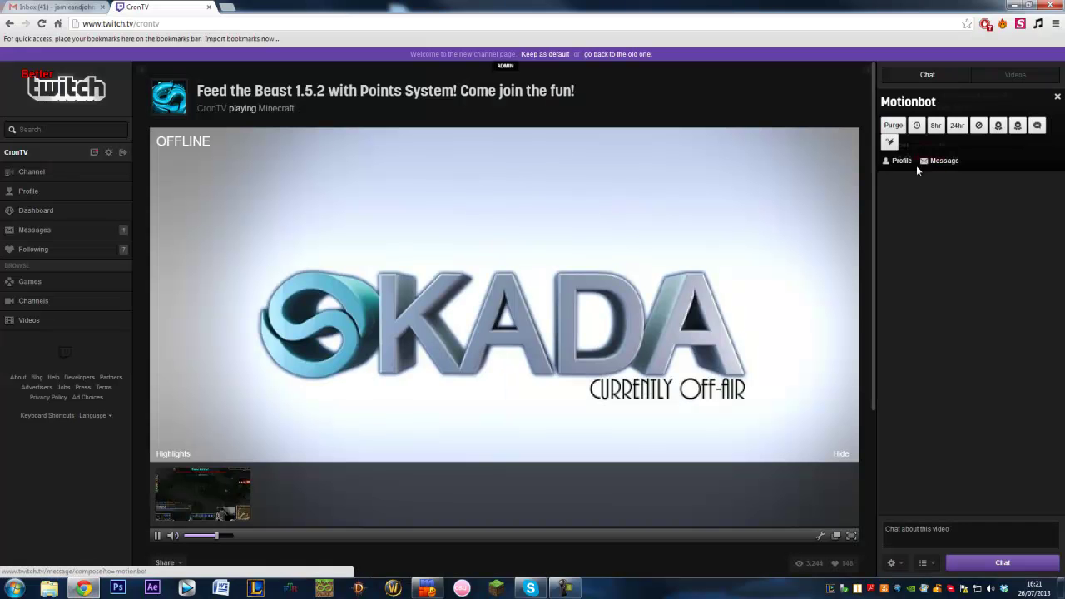
pyautogui.click(889, 144)
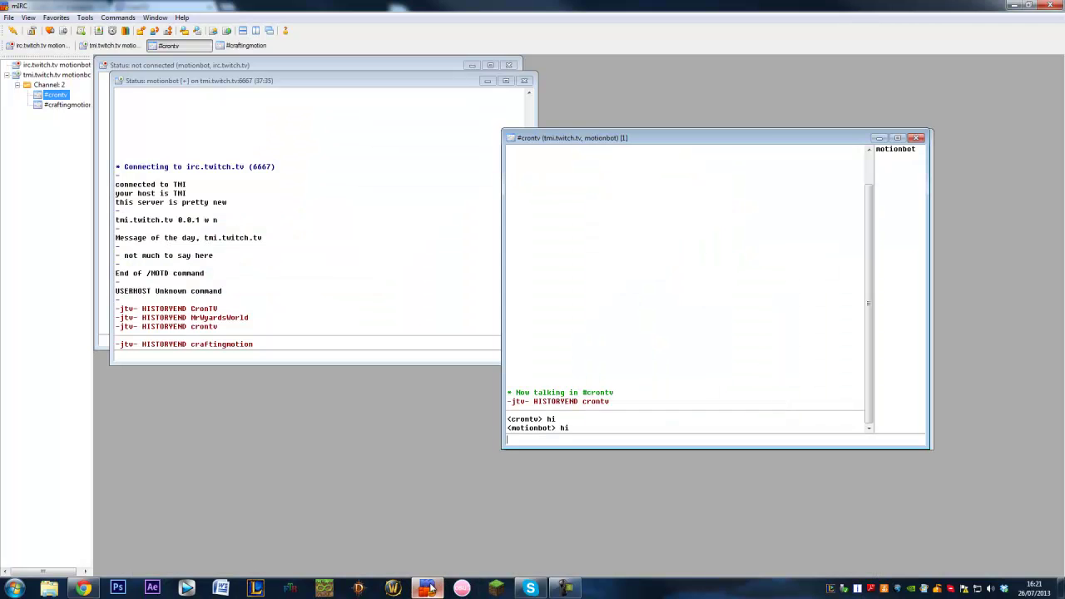
pyautogui.hotkey('alt', 'Tab')
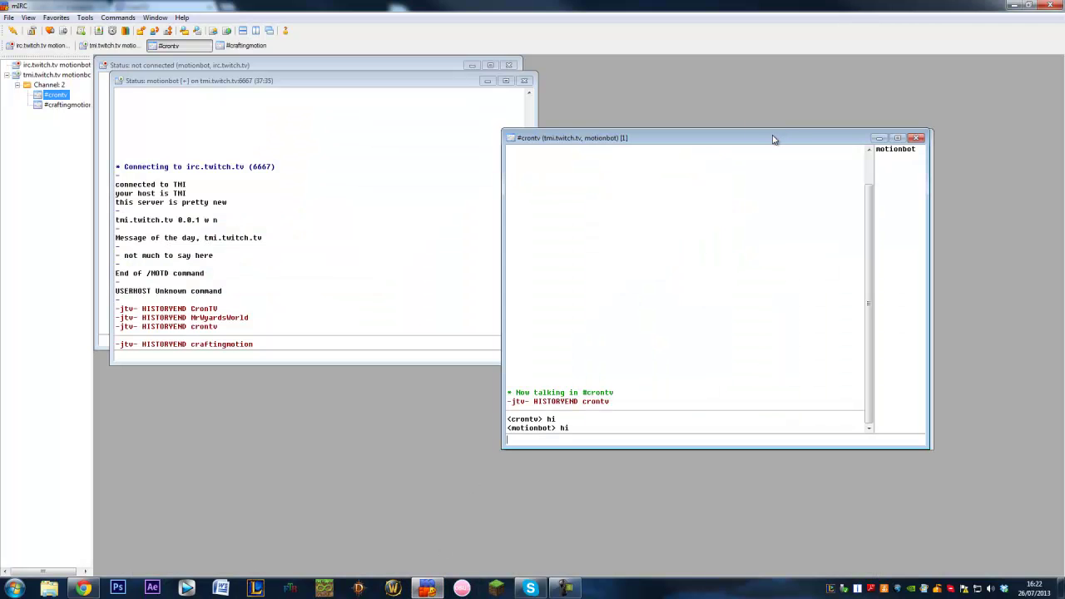